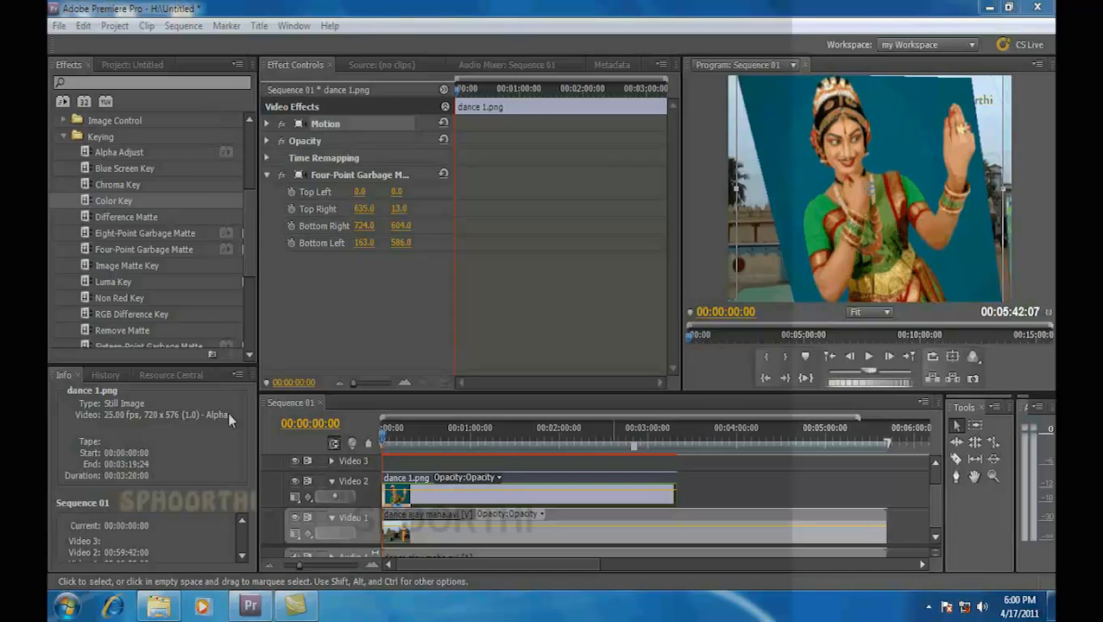
Try out the Color Key effect on dance 1.png, sampling the teal backdrop as key color and raising the Color Tolerance.
{"action": "left_click", "coordinate": [269, 176]}
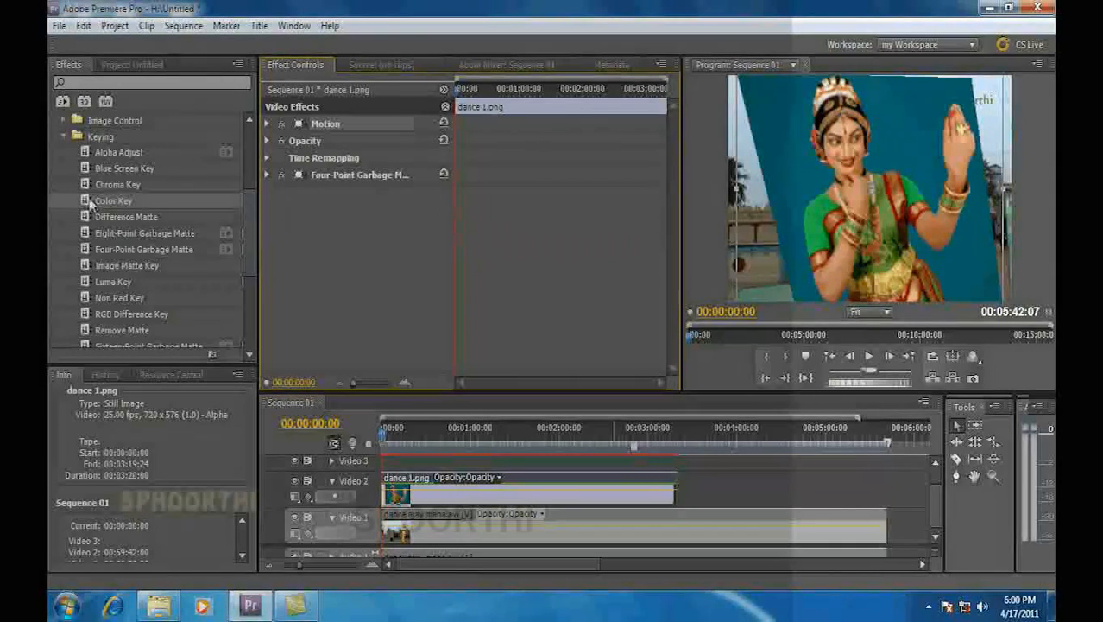
{"action": "left_click_drag", "start_coordinate": [95, 200], "coordinate": [464, 491]}
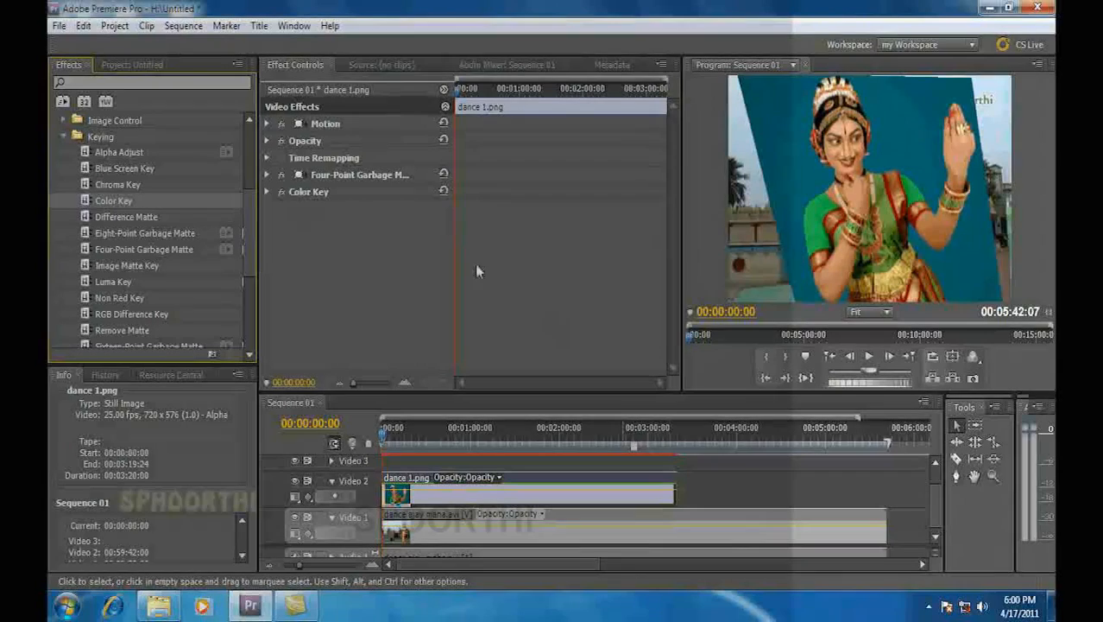
{"action": "left_click", "coordinate": [267, 192]}
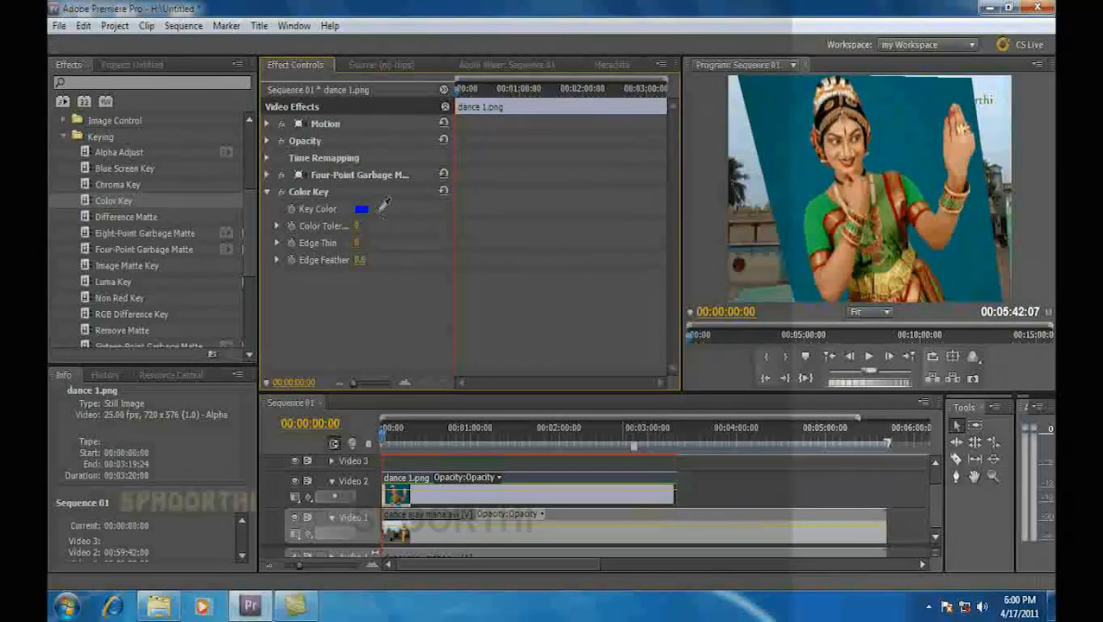
{"action": "left_click_drag", "start_coordinate": [383, 204], "coordinate": [782, 164]}
{"action": "left_click_drag", "start_coordinate": [356, 226], "coordinate": [377, 226]}
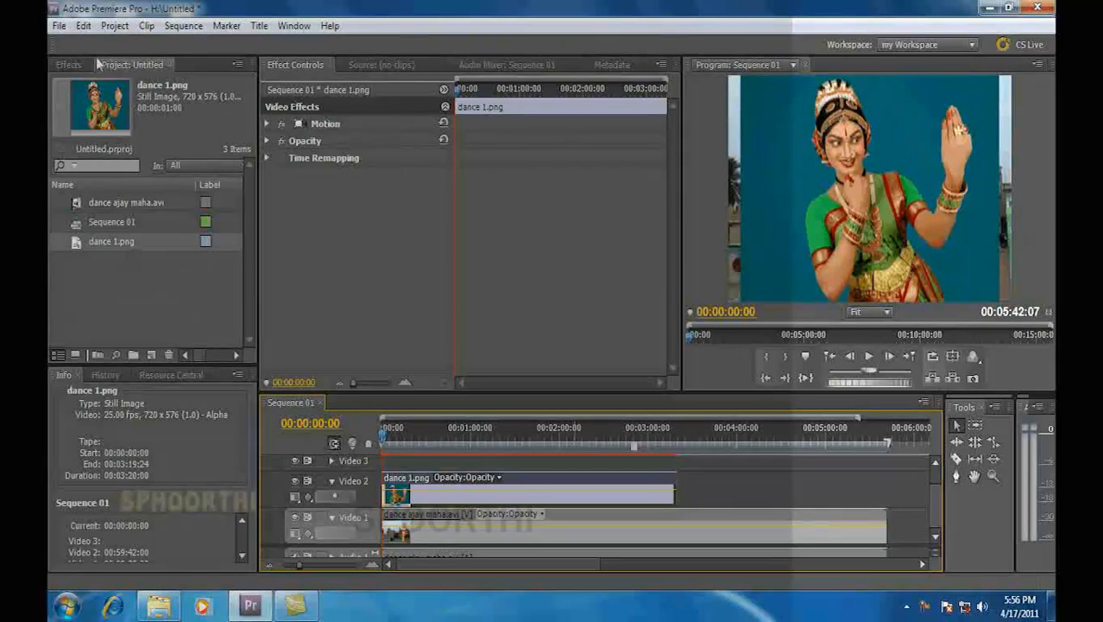
Apply the Four-Point Garbage Matte keying effect to the dance 1.png clip on Video 2.
{"action": "left_click", "coordinate": [68, 65]}
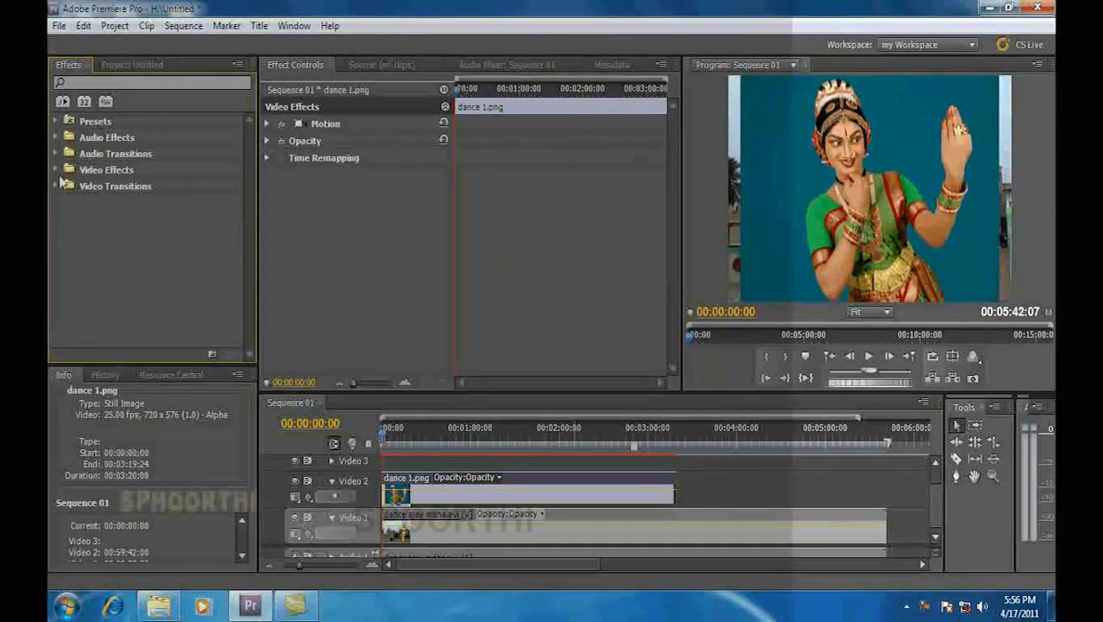
{"action": "left_click", "coordinate": [55, 171]}
{"action": "scroll", "coordinate": [254, 242], "scroll_direction": "down", "scroll_amount": 3}
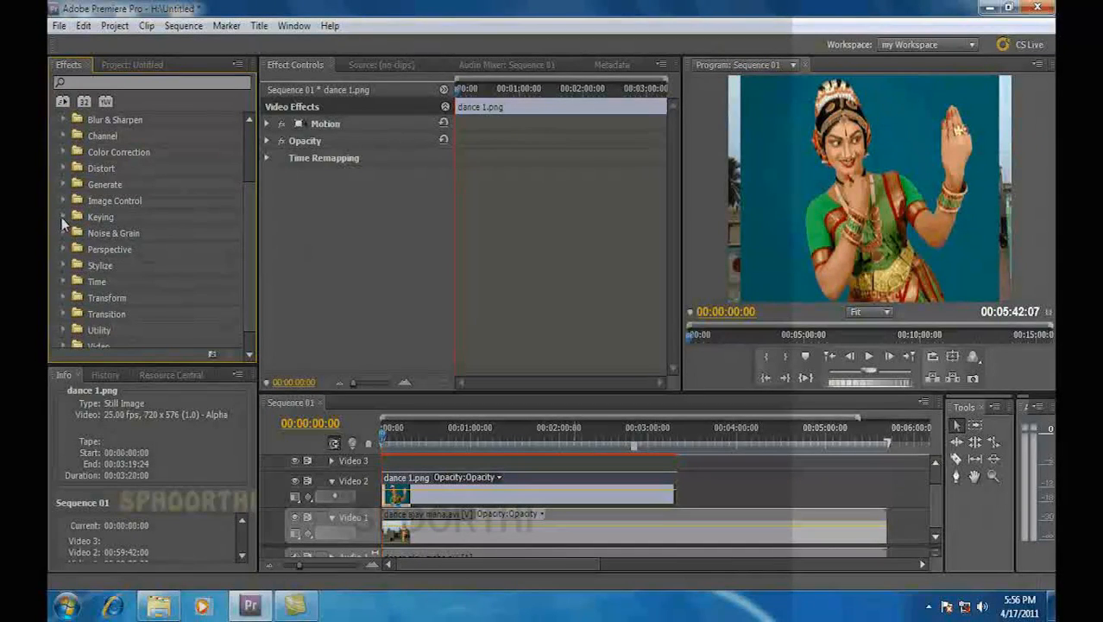
{"action": "left_click", "coordinate": [62, 218]}
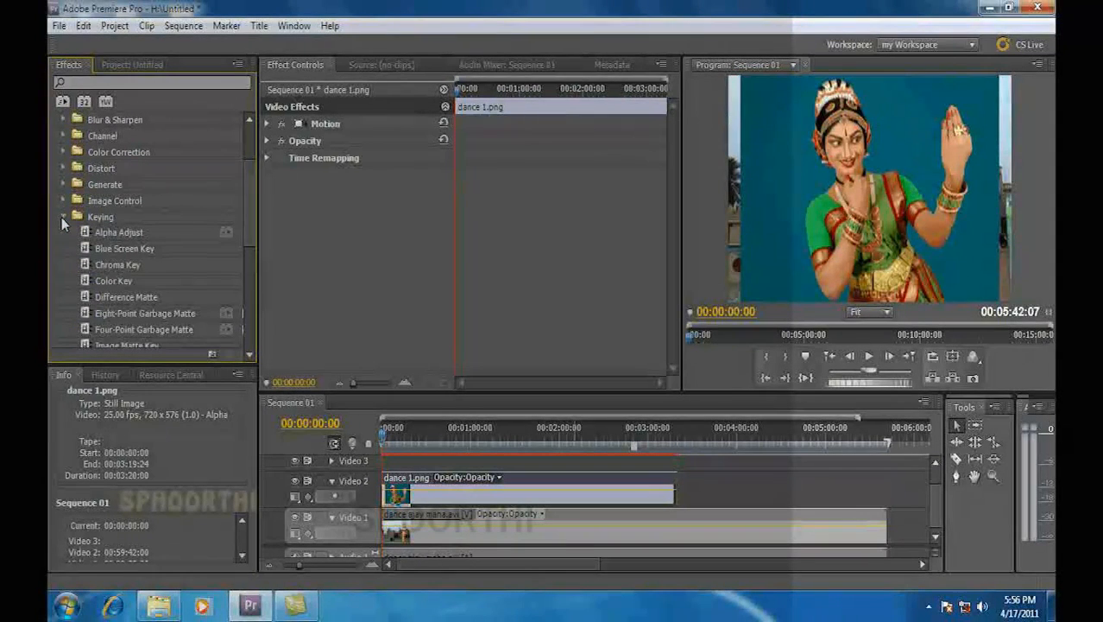
{"action": "left_click", "coordinate": [127, 332]}
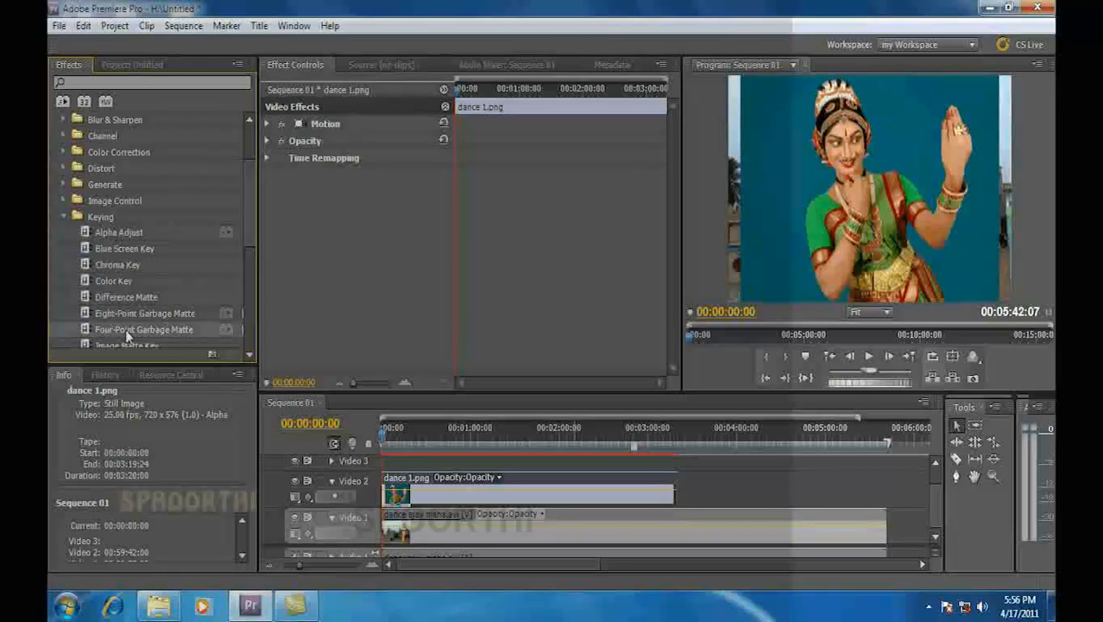
{"action": "left_click_drag", "start_coordinate": [127, 335], "coordinate": [514, 499]}
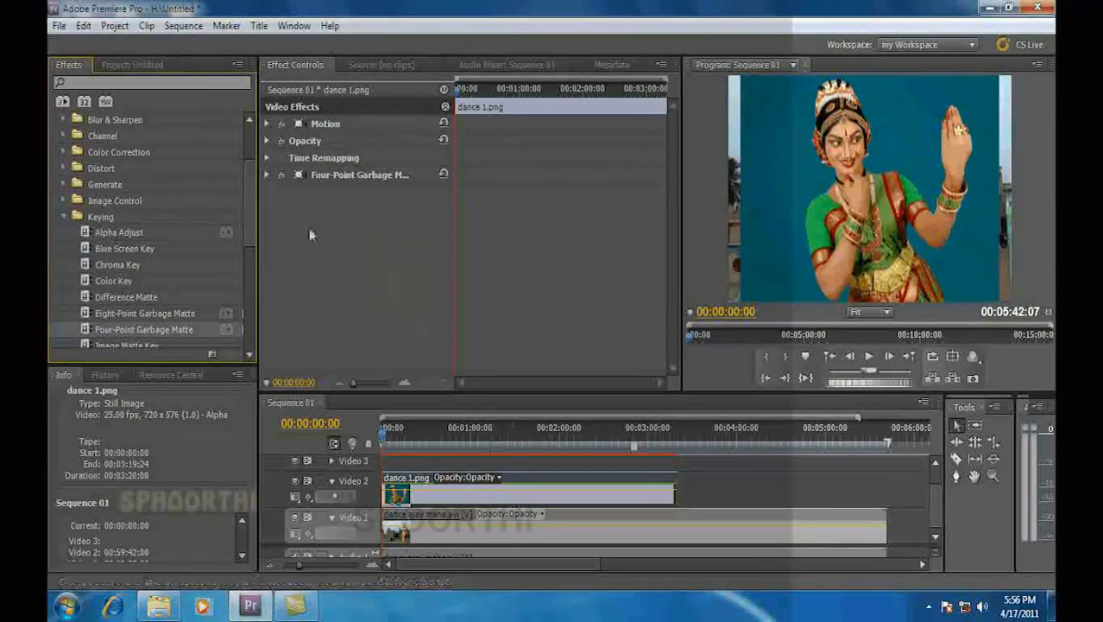
Set the Top Right point of the Four-Point Garbage Matte to 635, 13.
{"action": "left_click", "coordinate": [267, 175]}
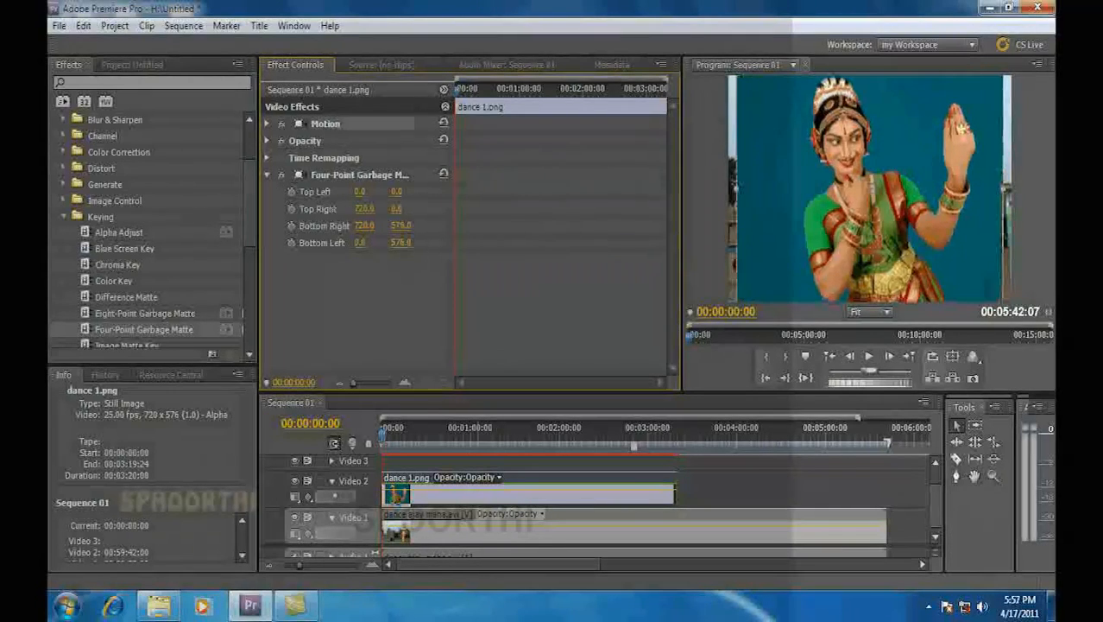
{"action": "left_click_drag", "start_coordinate": [364, 209], "coordinate": [328, 209]}
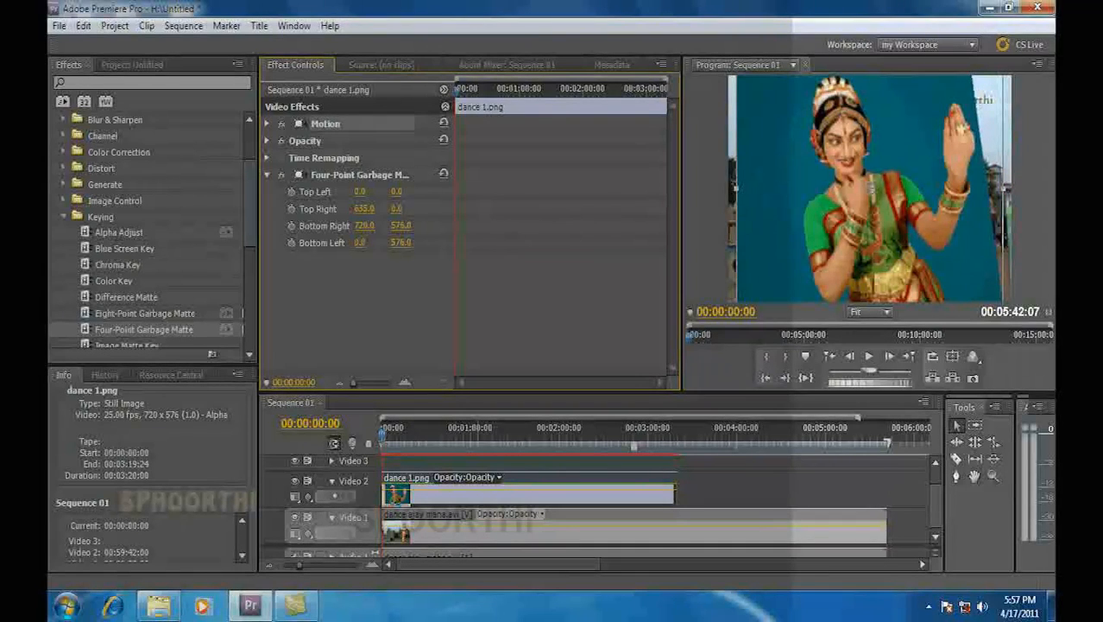
{"action": "left_click_drag", "start_coordinate": [395, 209], "coordinate": [399, 244]}
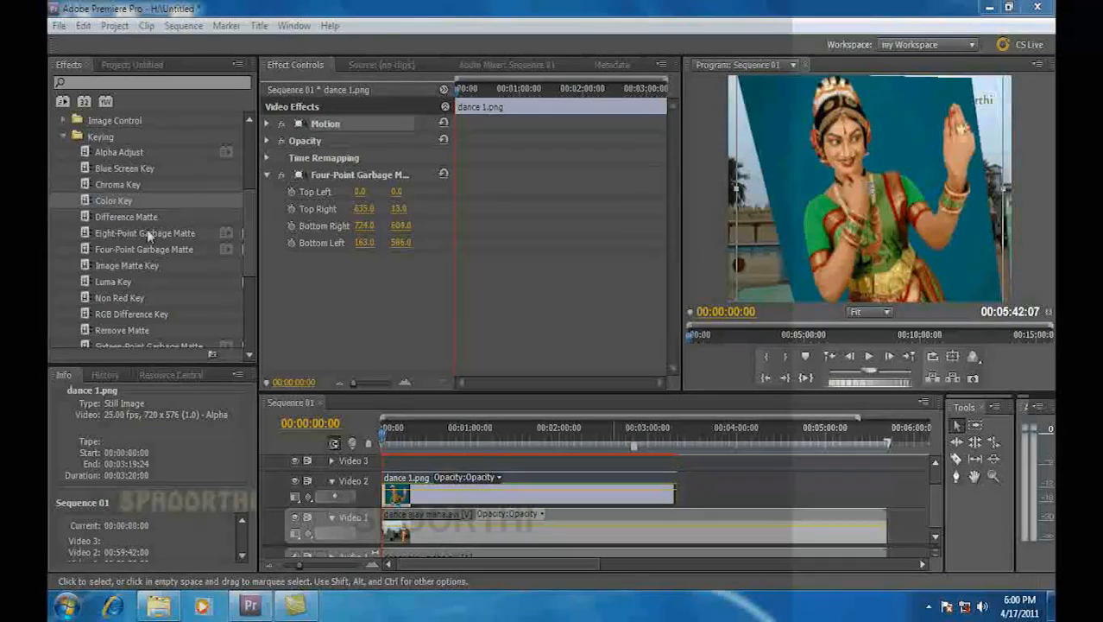
Key out the teal backdrop of dance 1.png with the Color Key effect, using its sampled color and a Color Tolerance of 36.
{"action": "left_click", "coordinate": [268, 175]}
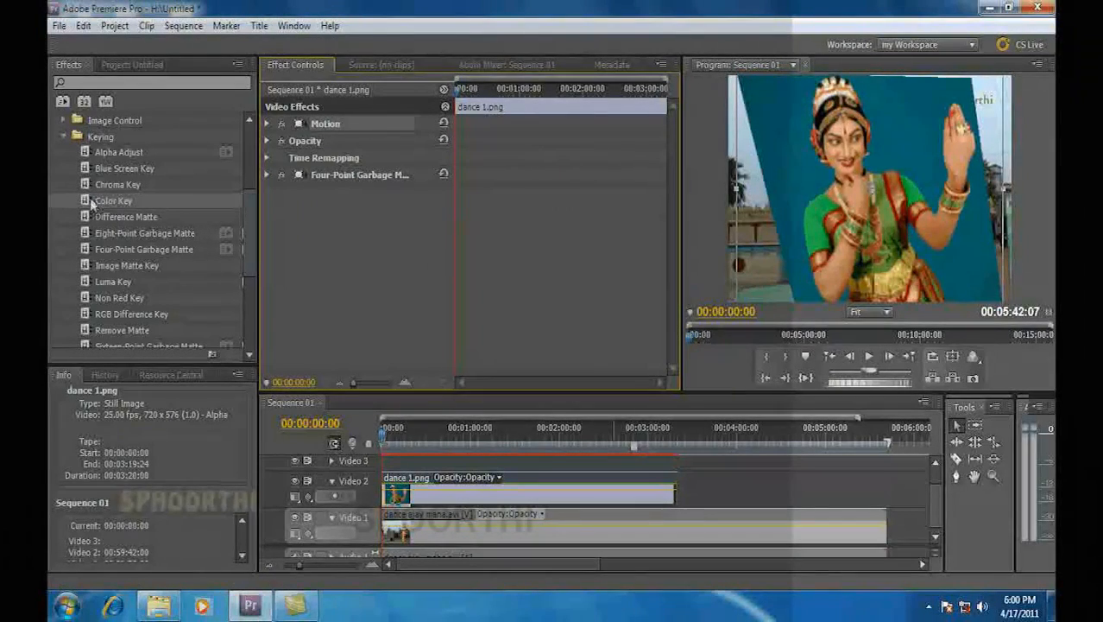
{"action": "left_click_drag", "start_coordinate": [104, 201], "coordinate": [466, 490]}
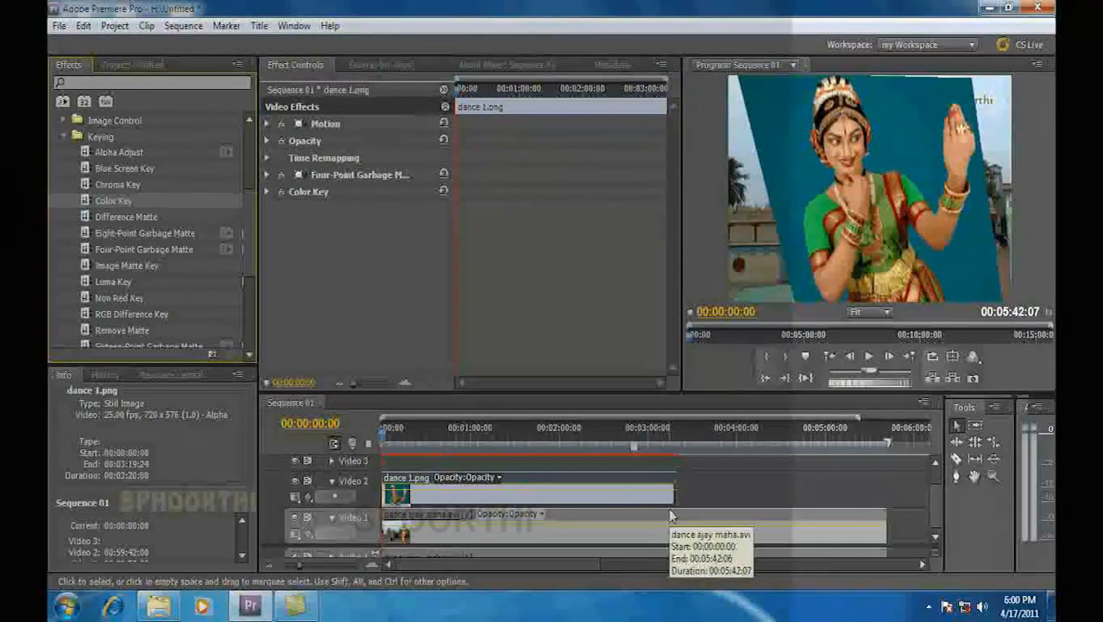
{"action": "left_click", "coordinate": [268, 193]}
{"action": "left_click_drag", "start_coordinate": [380, 207], "coordinate": [779, 163]}
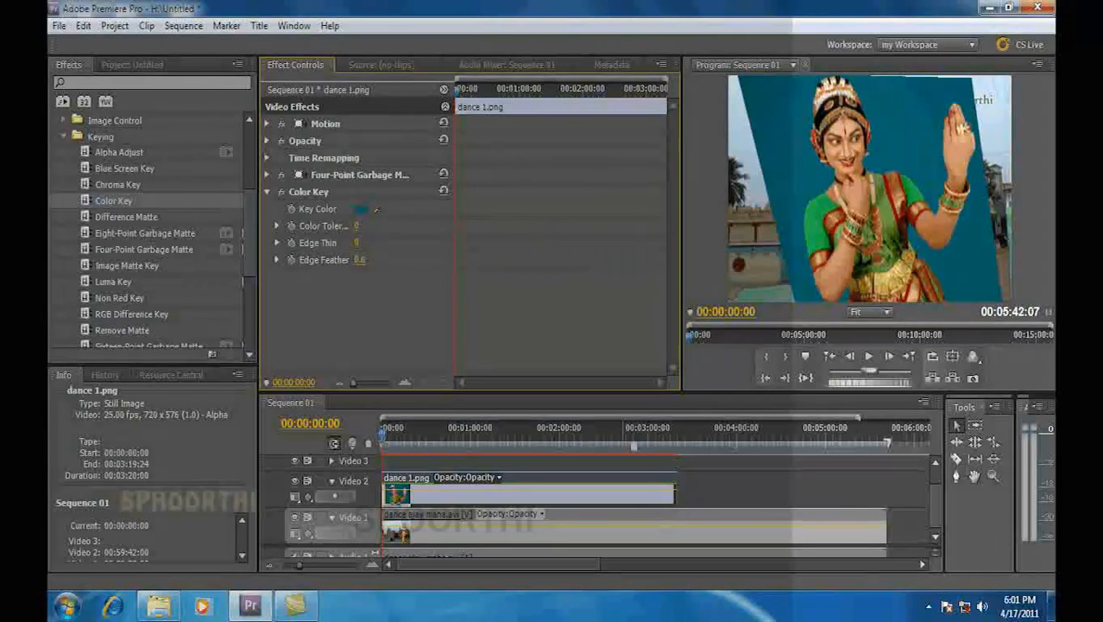
{"action": "left_click_drag", "start_coordinate": [356, 226], "coordinate": [377, 225]}
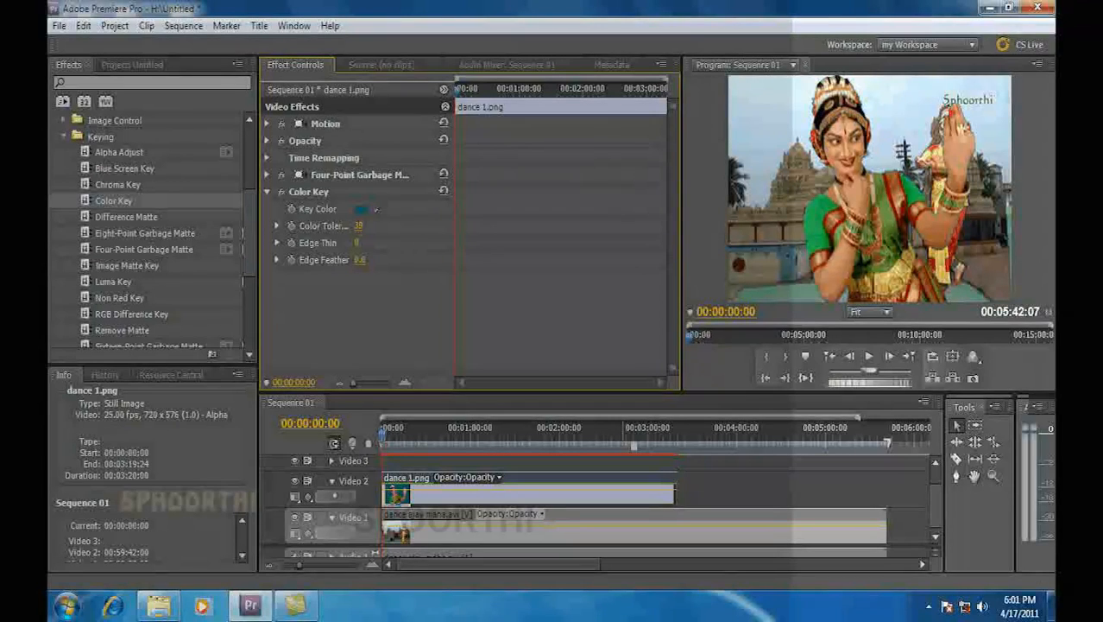
{"action": "left_click_drag", "start_coordinate": [377, 225], "coordinate": [360, 226]}
Check the dancer's keyed edges at 200% zoom and experiment with the Color Key's Edge Thin value.
{"action": "left_click", "coordinate": [885, 311]}
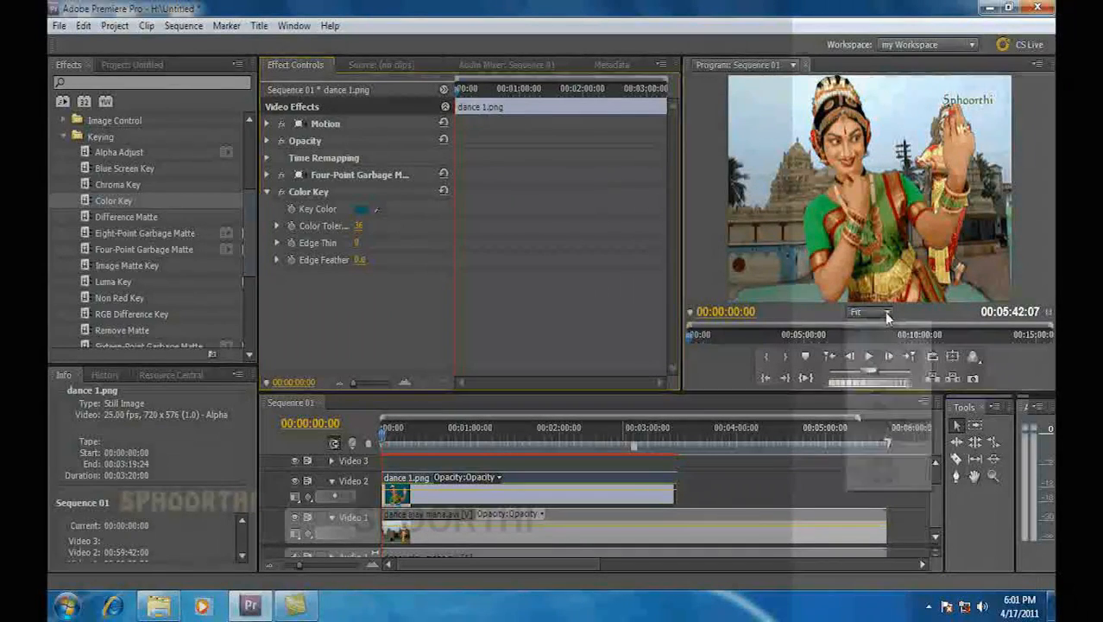
{"action": "left_click", "coordinate": [880, 461]}
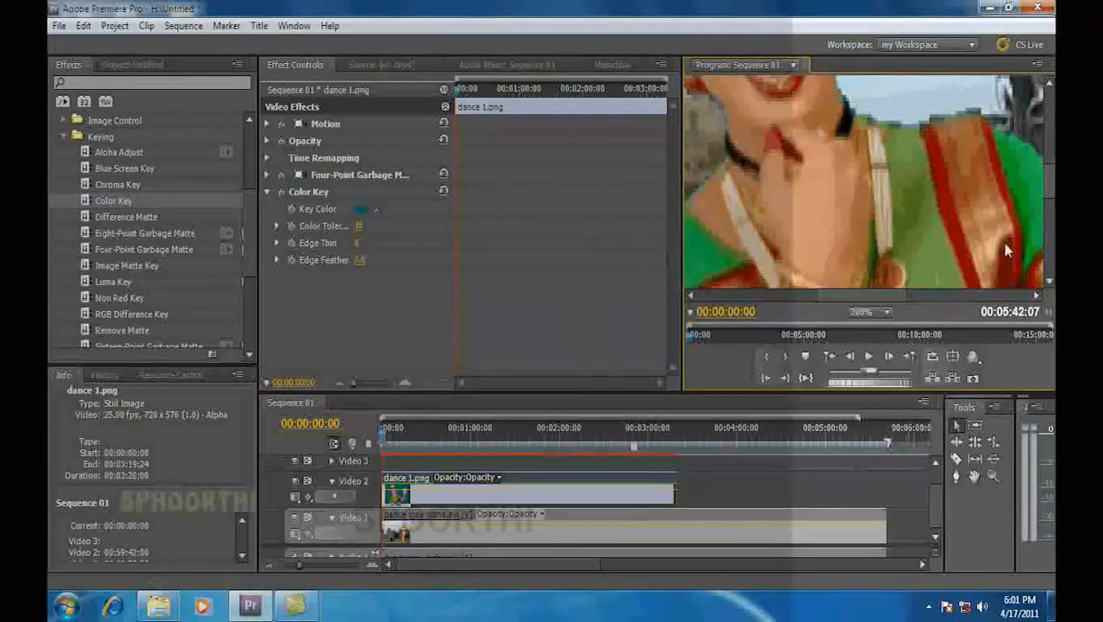
{"action": "mouse_move", "coordinate": [1047, 197]}
{"action": "left_mouse_down"}
{"action": "mouse_move", "coordinate": [1043, 158]}
{"action": "mouse_move", "coordinate": [1044, 183]}
{"action": "left_mouse_up"}
{"action": "left_click", "coordinate": [381, 278]}
{"action": "left_click", "coordinate": [886, 312]}
{"action": "left_click", "coordinate": [876, 331]}
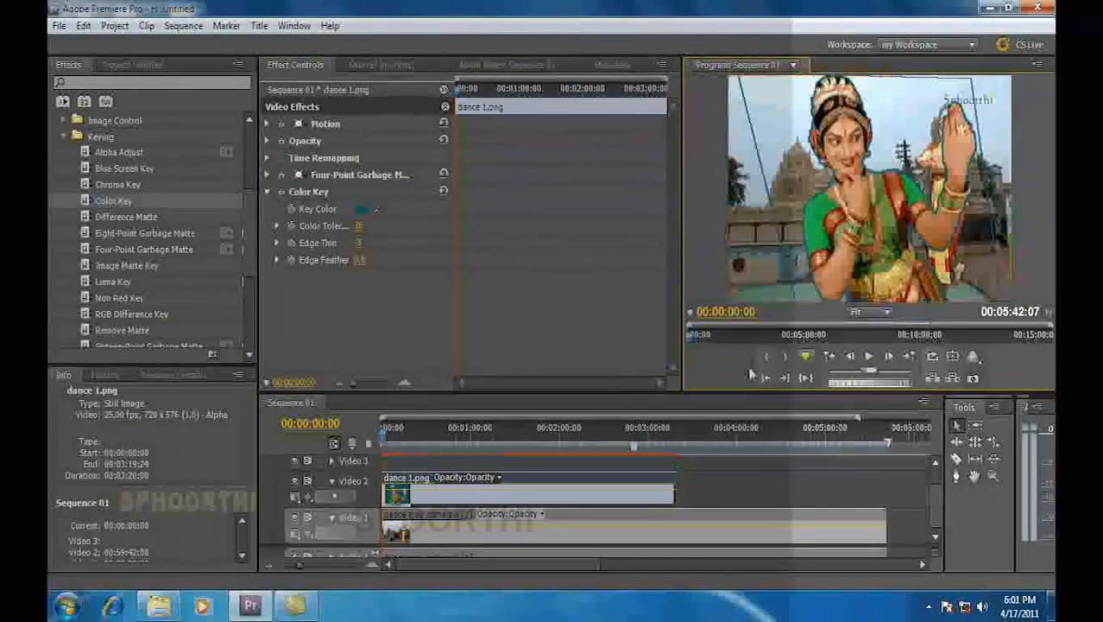
{"action": "left_click_drag", "start_coordinate": [359, 243], "coordinate": [363, 242]}
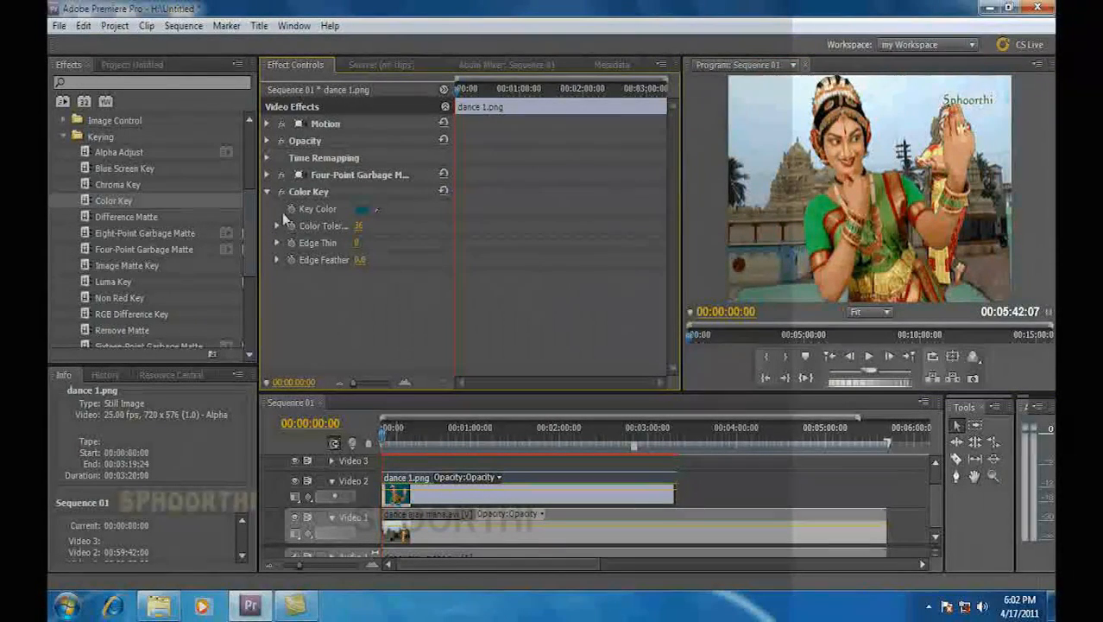
Replace the Color Key effect on dance 1.png with Ultra Key and sample the teal backdrop as its key color.
{"action": "left_click", "coordinate": [302, 195]}
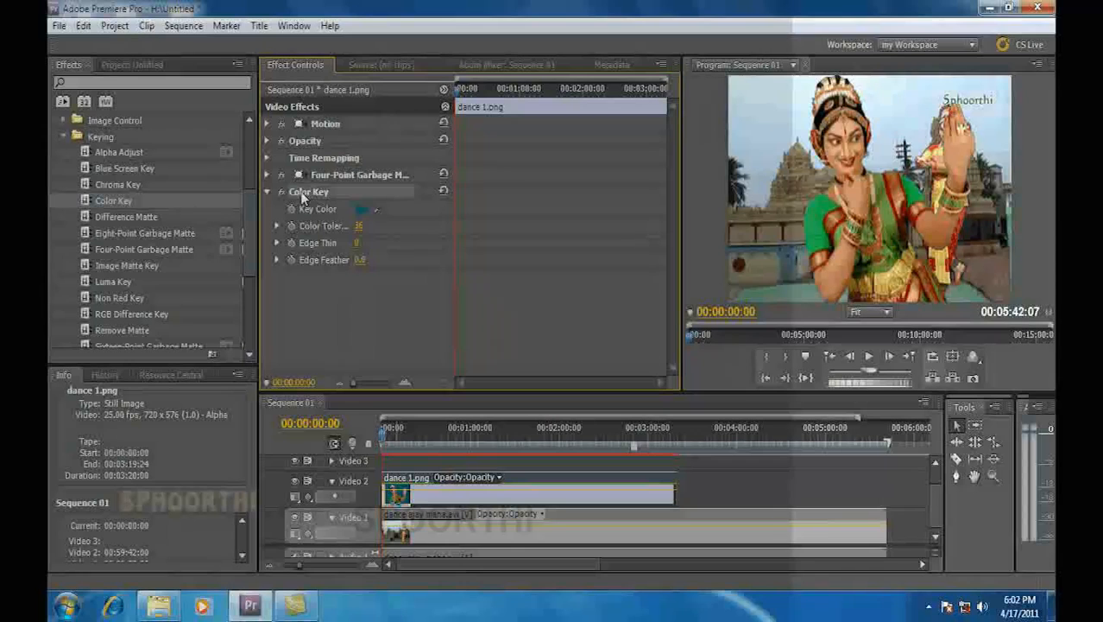
{"action": "key", "text": "Delete"}
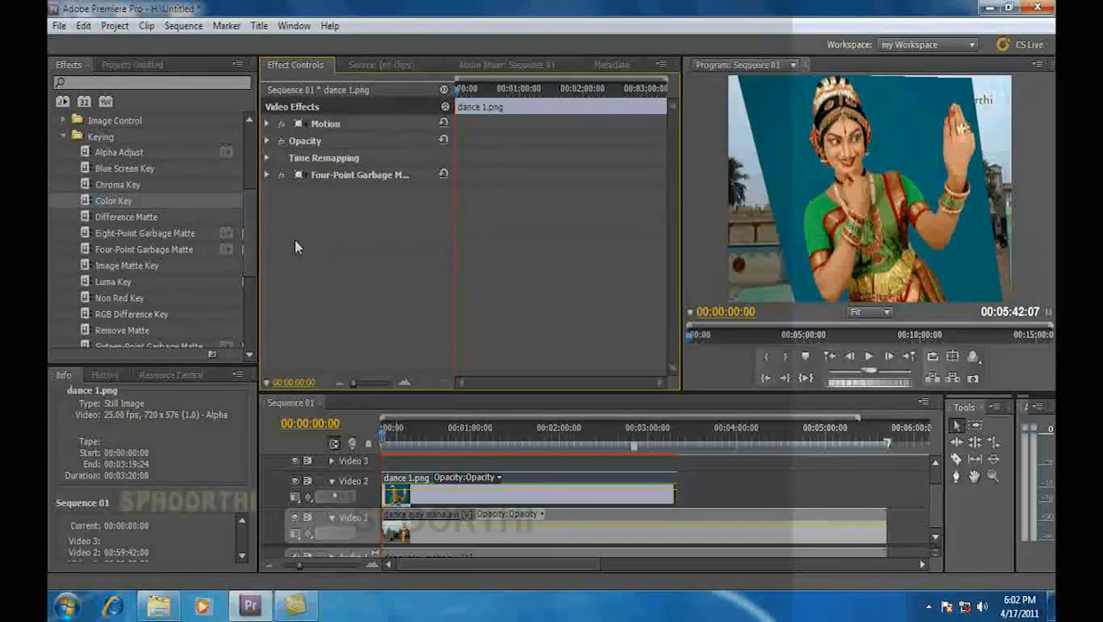
{"action": "left_click_drag", "start_coordinate": [250, 247], "coordinate": [128, 279]}
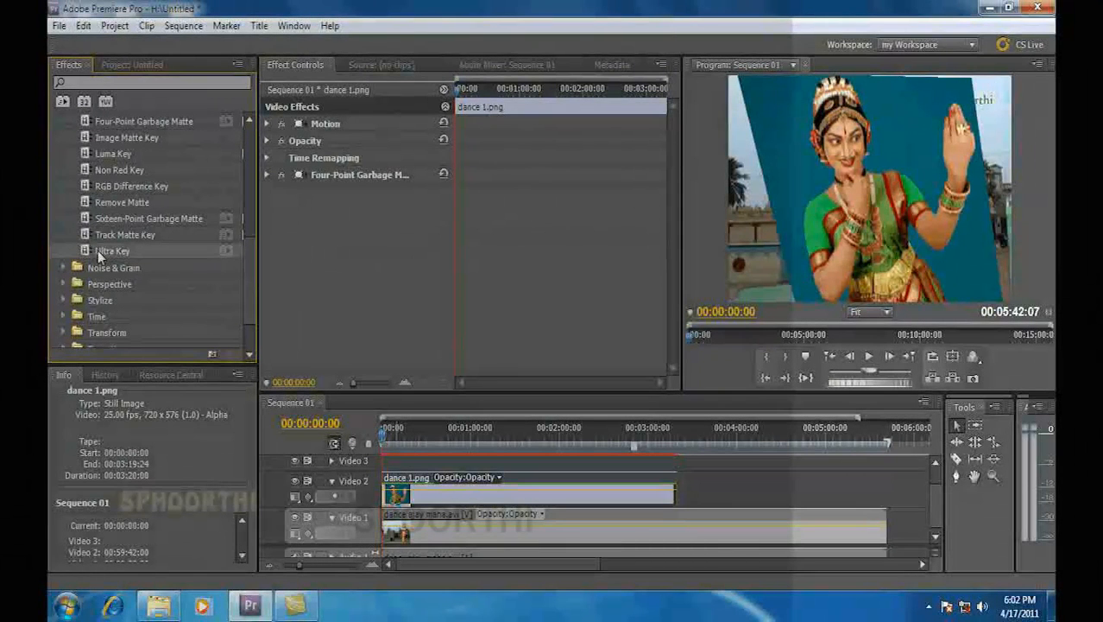
{"action": "left_click_drag", "start_coordinate": [99, 250], "coordinate": [434, 490]}
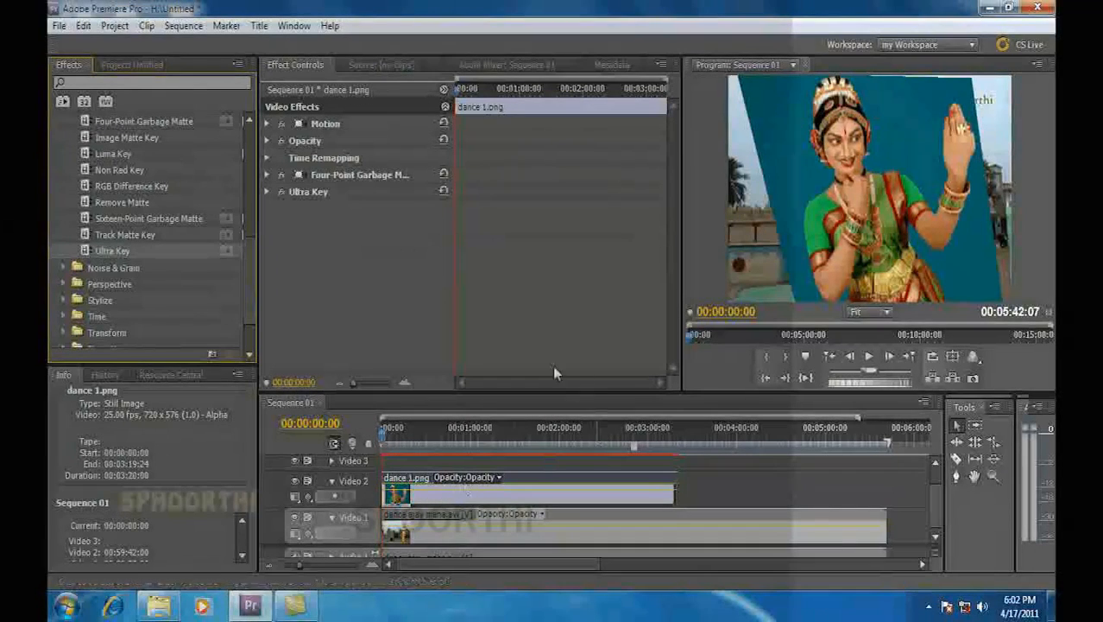
{"action": "left_click", "coordinate": [267, 191]}
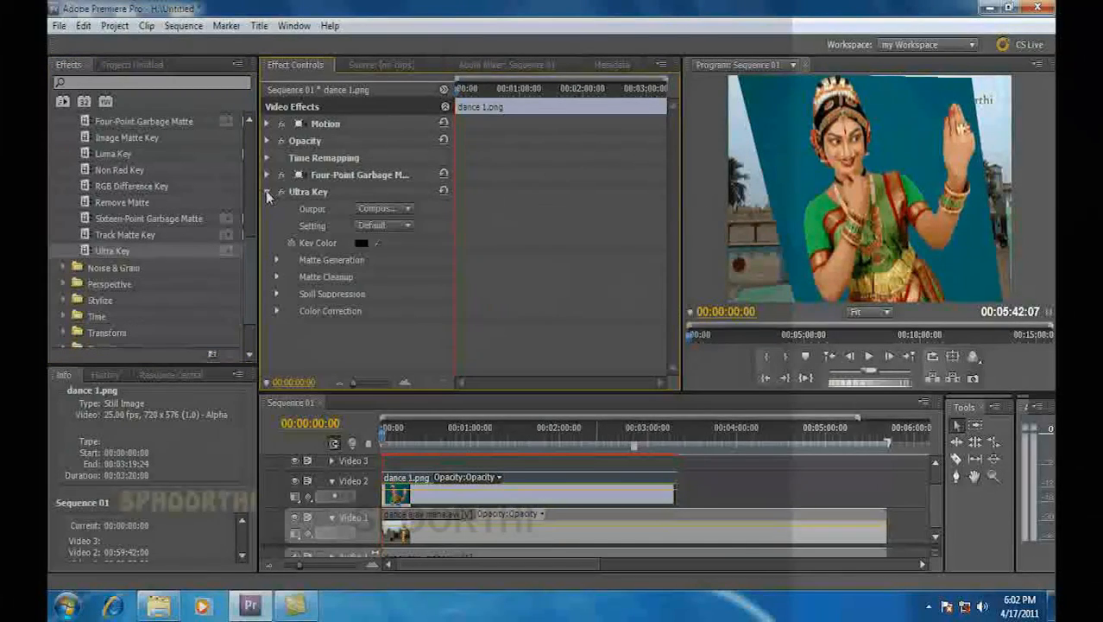
{"action": "left_click_drag", "start_coordinate": [380, 242], "coordinate": [779, 142]}
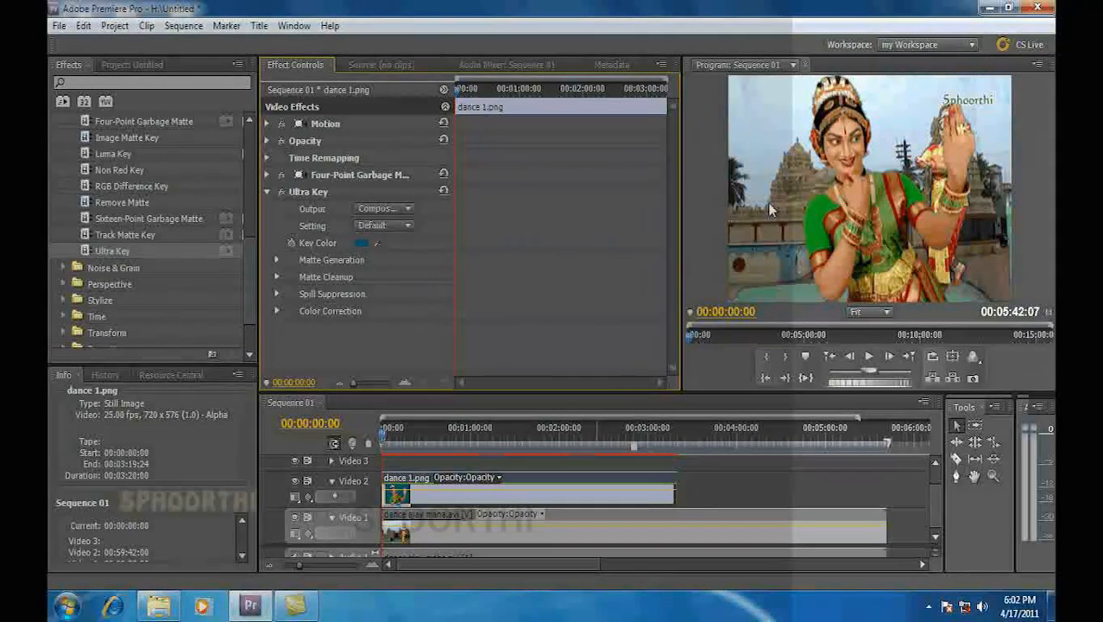
Examine the Ultra Key edges around the dancer's face and neck at 200% zoom, and return the preview to Fit.
{"action": "left_click", "coordinate": [873, 311]}
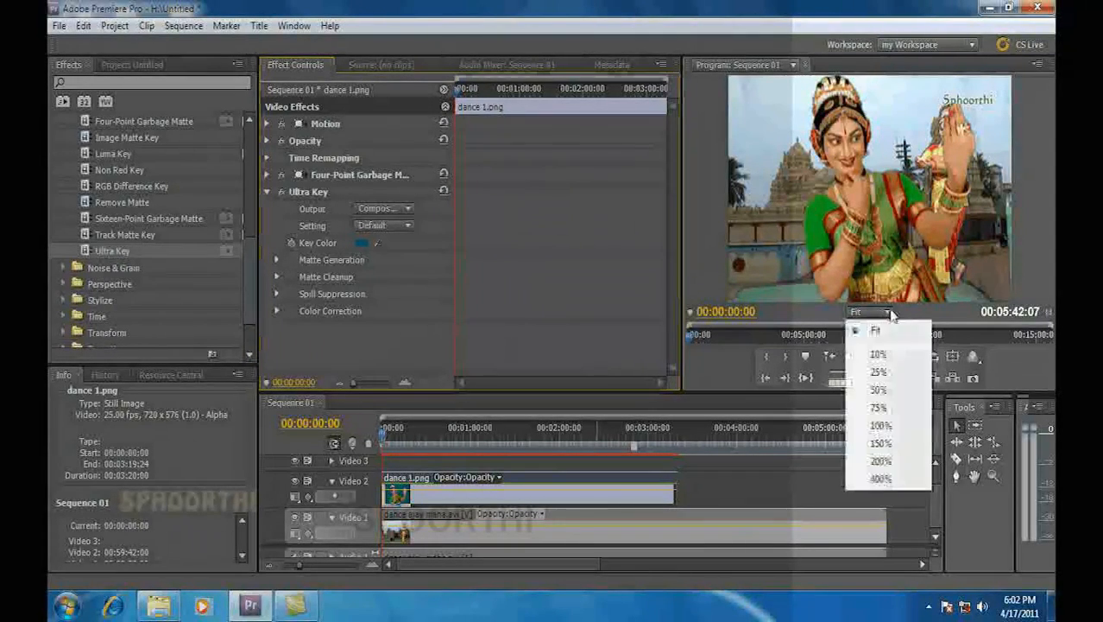
{"action": "left_click", "coordinate": [880, 460]}
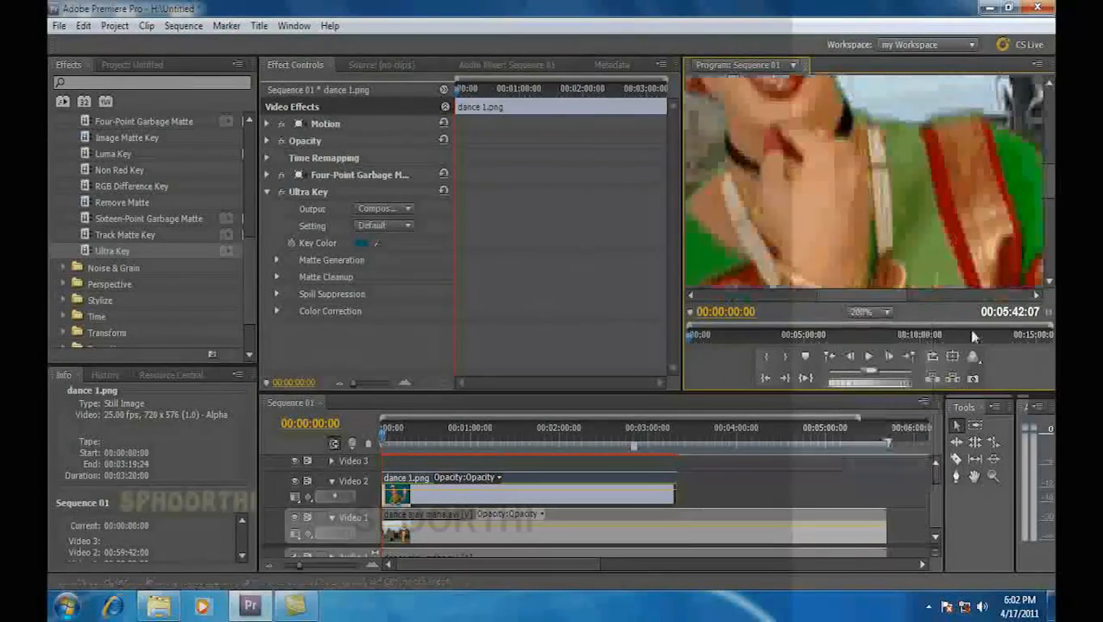
{"action": "mouse_move", "coordinate": [1051, 190]}
{"action": "left_mouse_down"}
{"action": "mouse_move", "coordinate": [1049, 165]}
{"action": "mouse_move", "coordinate": [1049, 176]}
{"action": "left_mouse_up"}
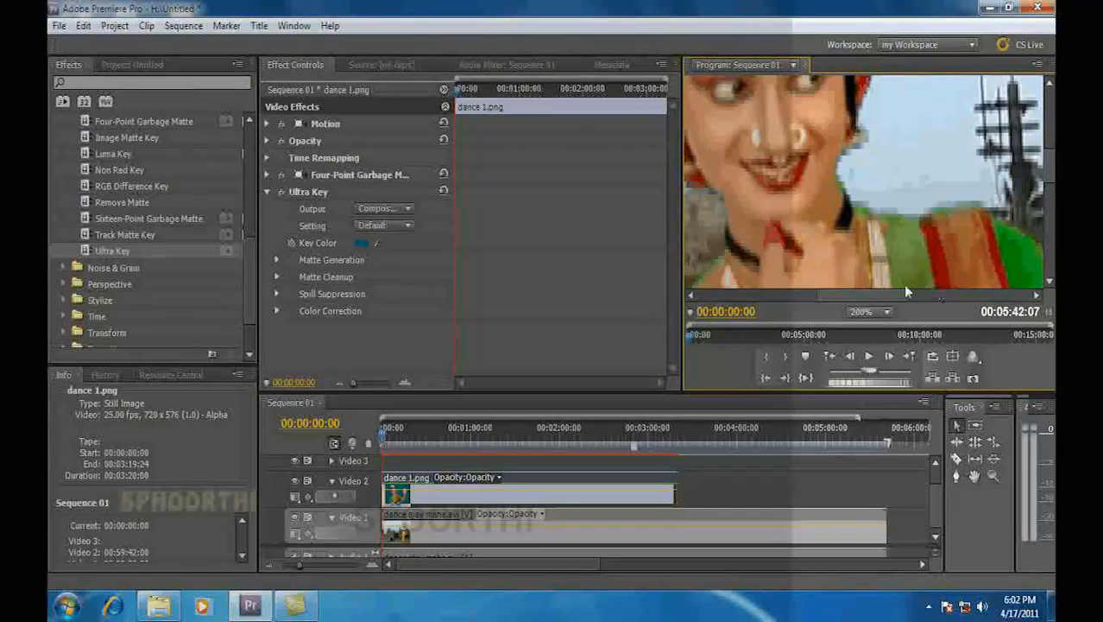
{"action": "left_click", "coordinate": [880, 311]}
{"action": "left_click", "coordinate": [878, 332]}
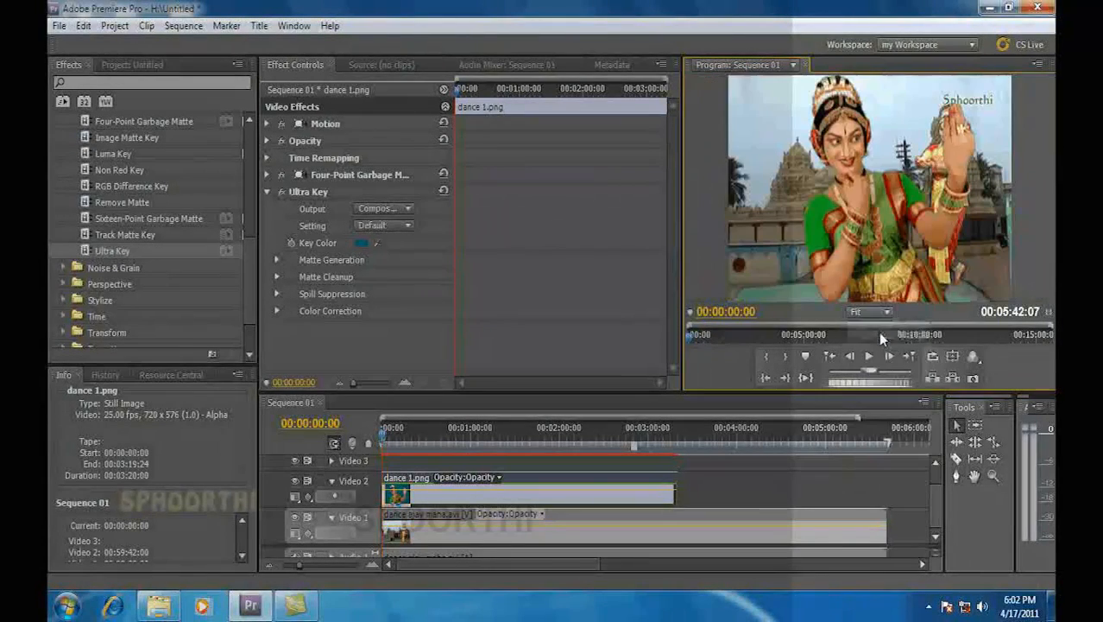